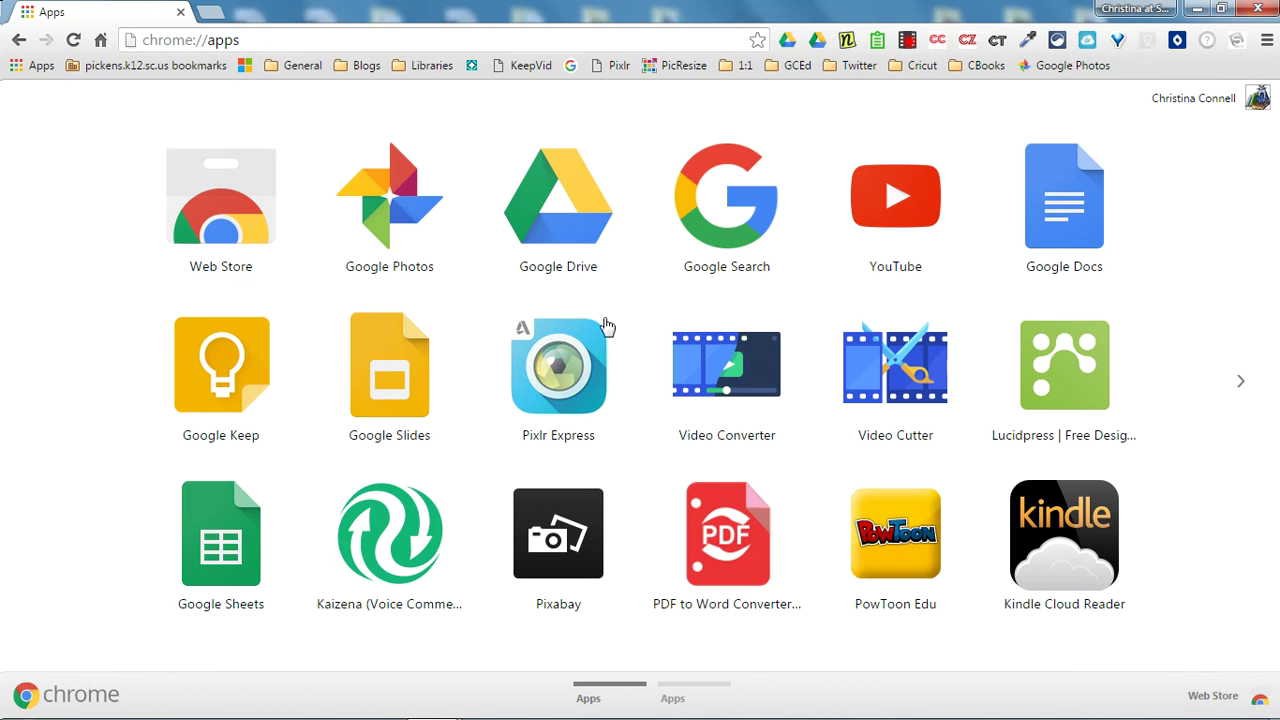
Step: Load Pixlr Express at pixlr.com/express from the Pixlr bookmark
left_click(614, 68)
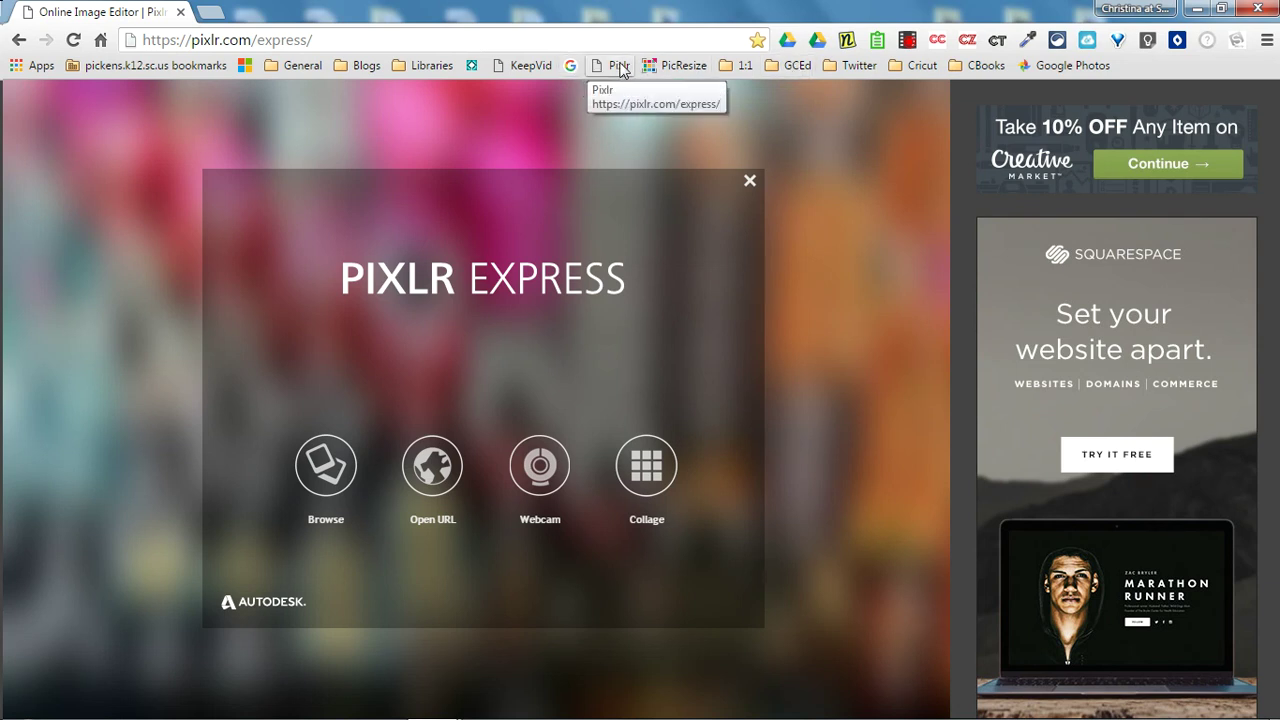
Step: Return to chrome://apps using the Apps shortcut in the bookmarks bar
left_click(26, 70)
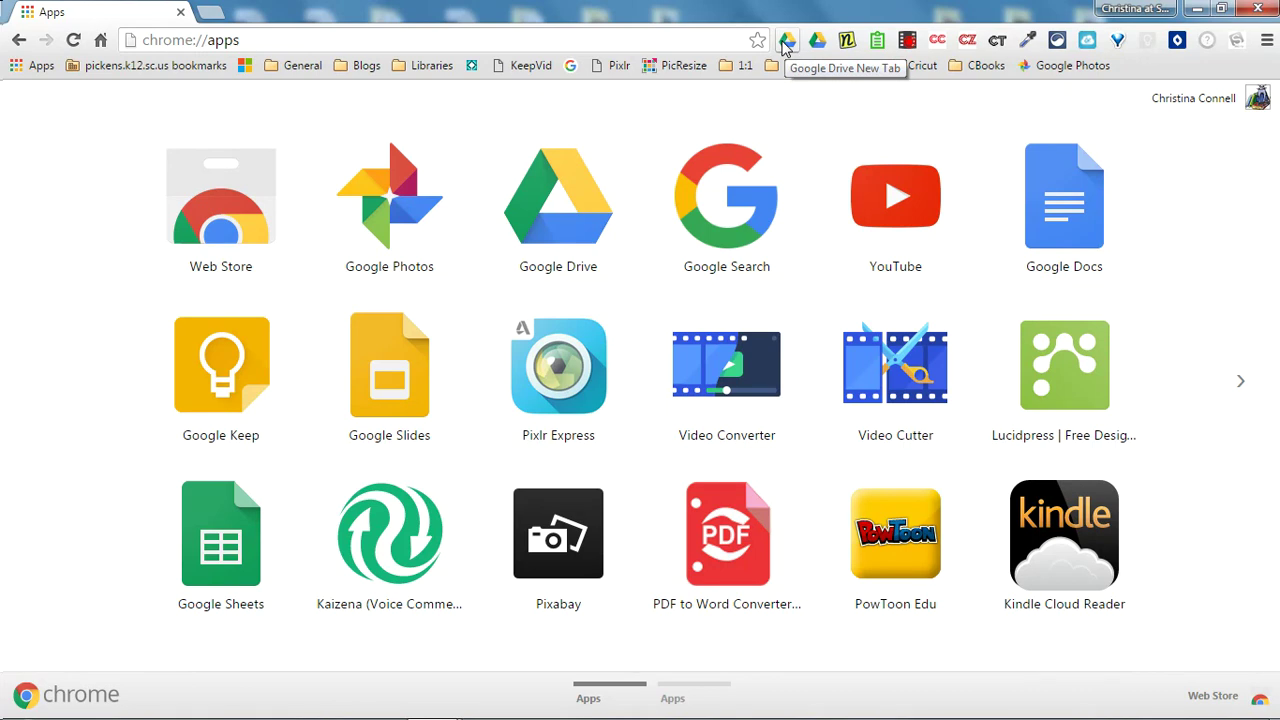
Step: Open My Drive in a new tab, check Sticky Notes on both tabs, then return to the apps page
left_click(786, 41)
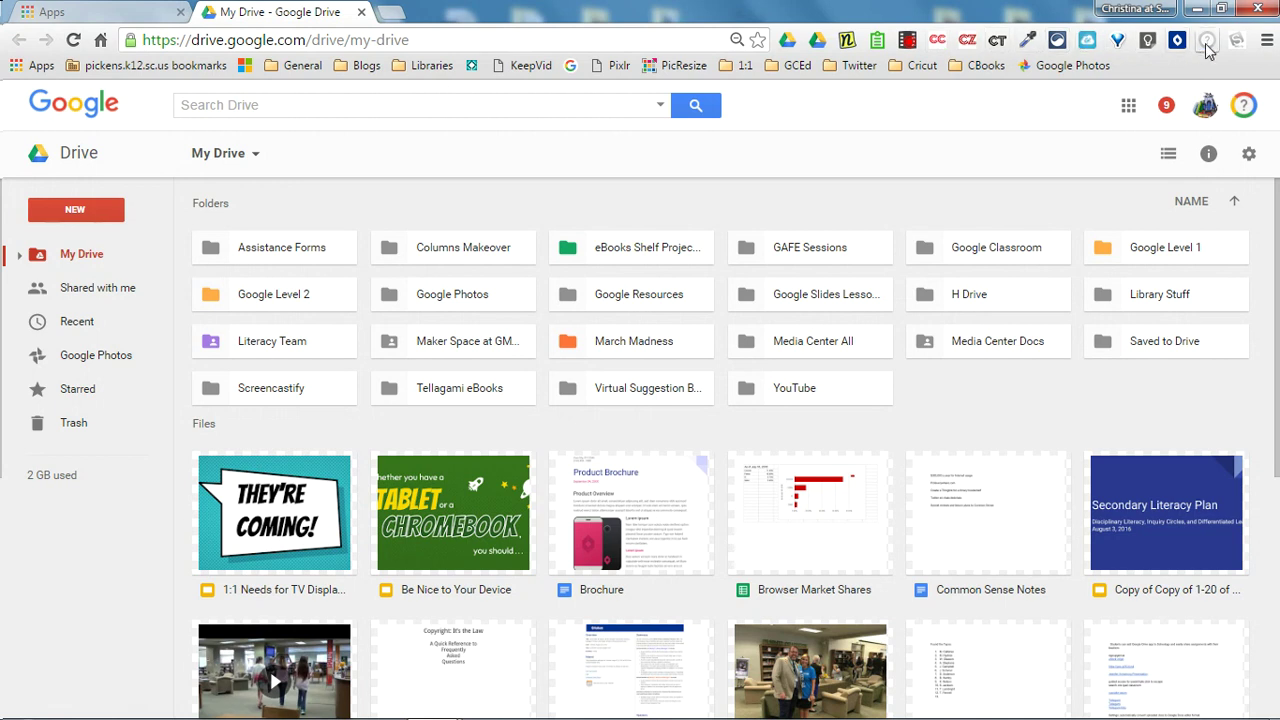
left_click(846, 41)
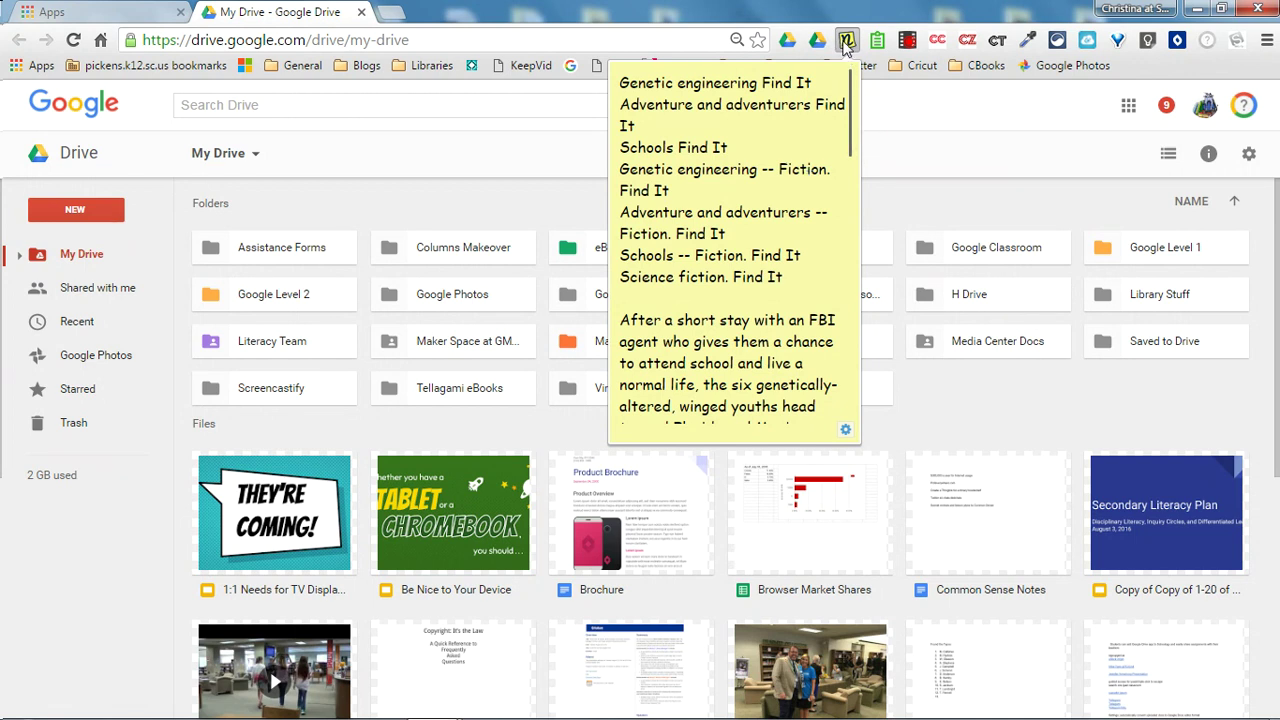
left_click(140, 16)
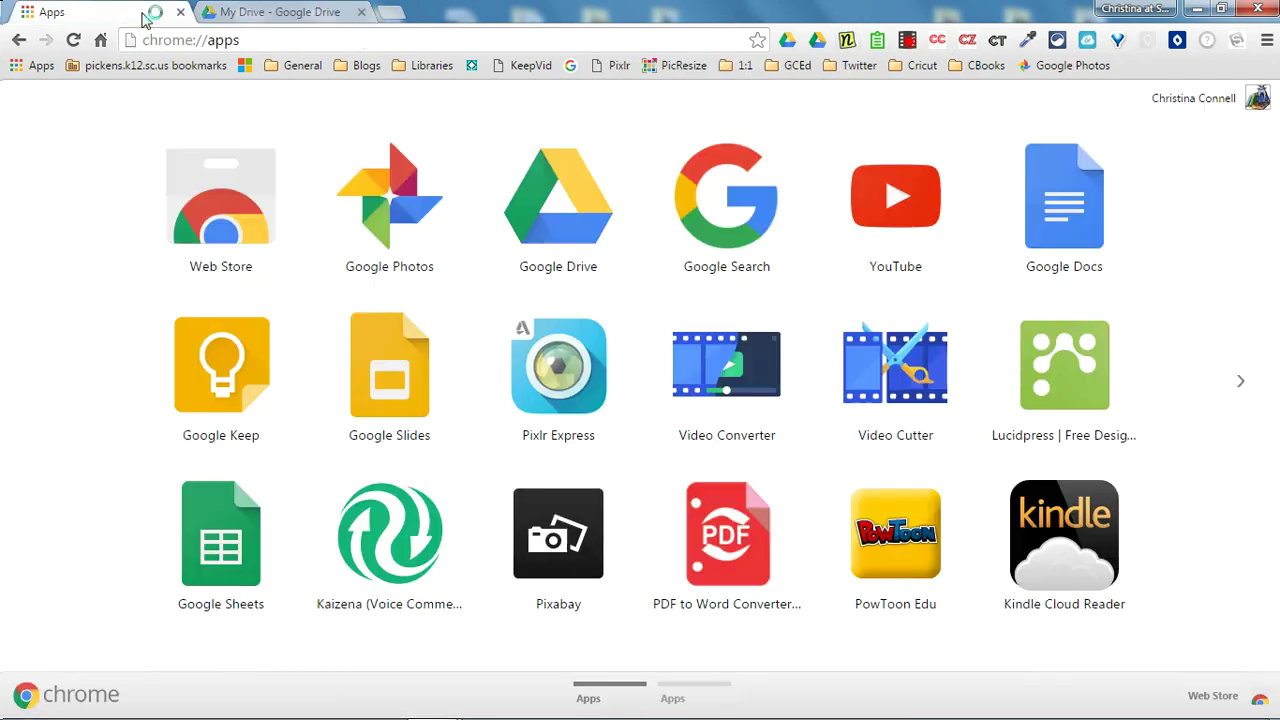
left_click(845, 41)
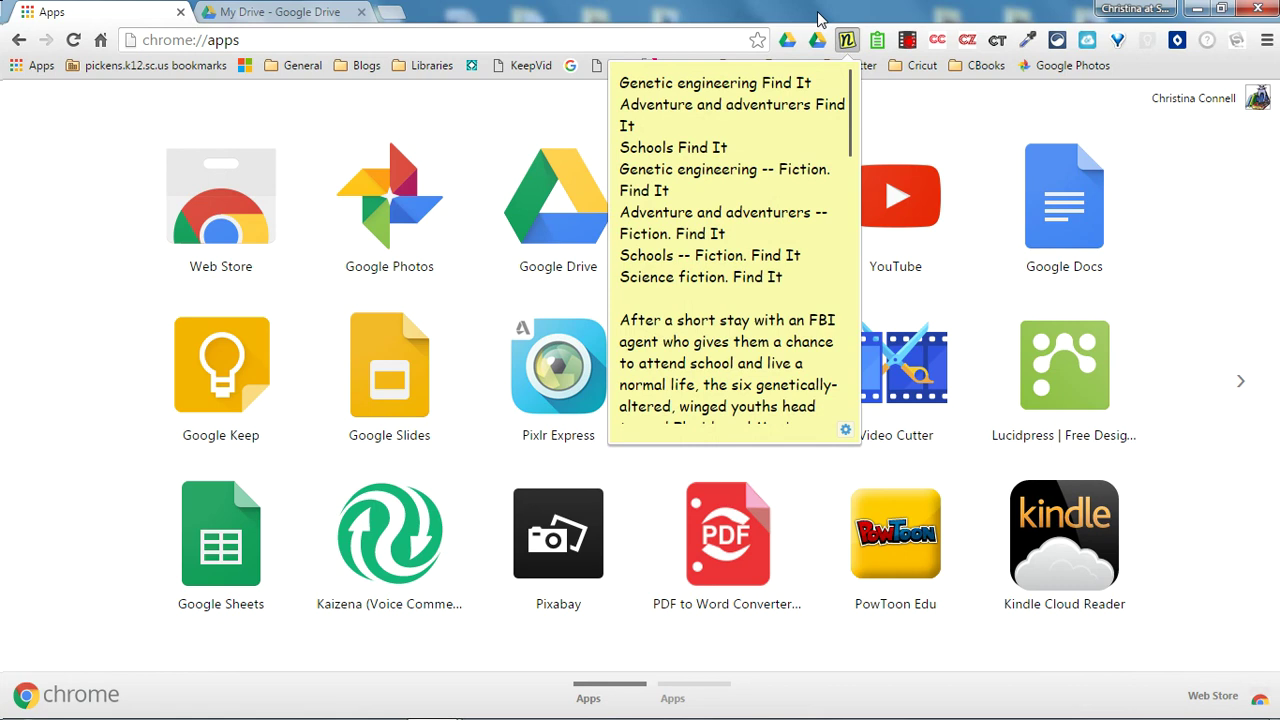
left_click(313, 19)
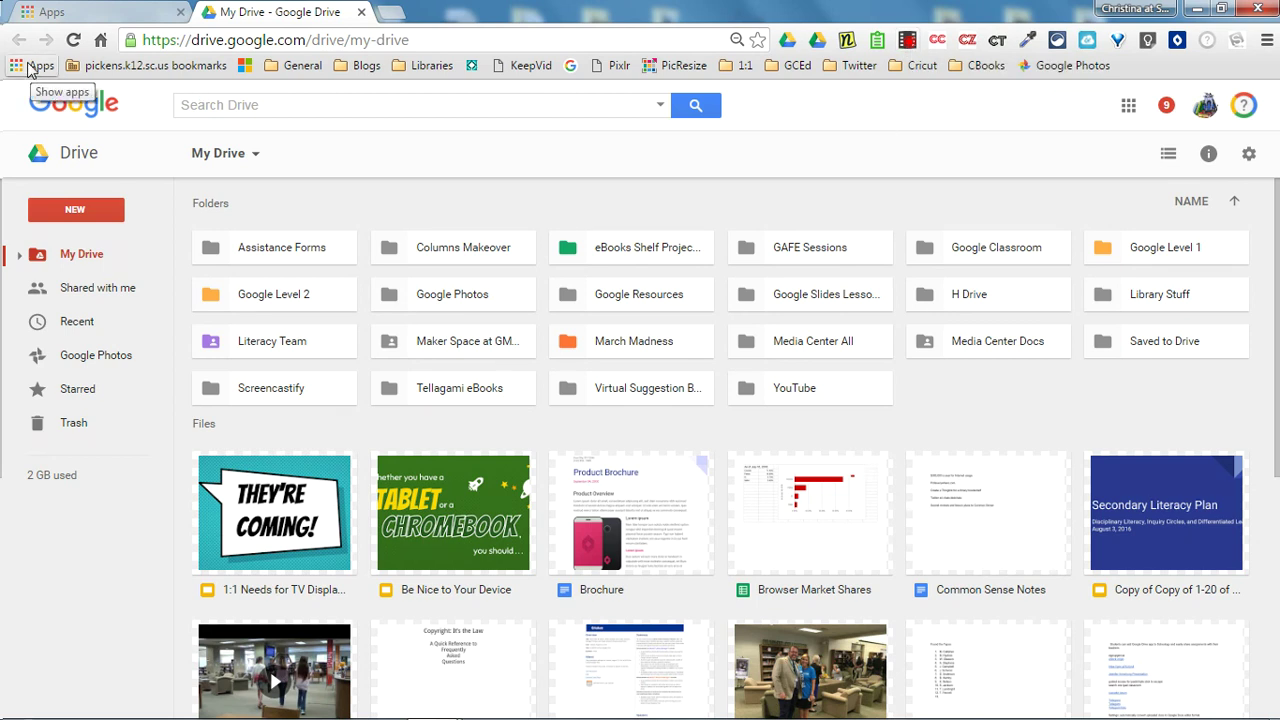
left_click(50, 18)
Step: Browse the Chrome Web Store's Extensions category and bring up the CraftyCursor extension's options
left_click(205, 215)
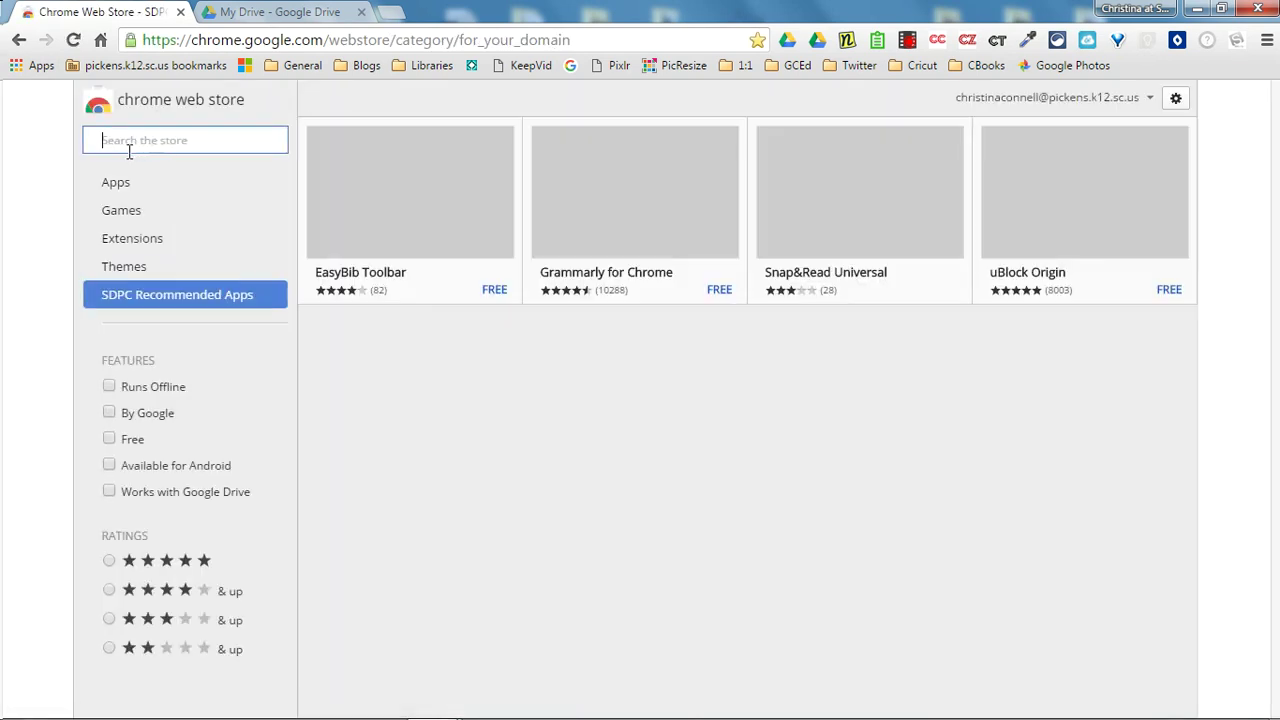
left_click(135, 243)
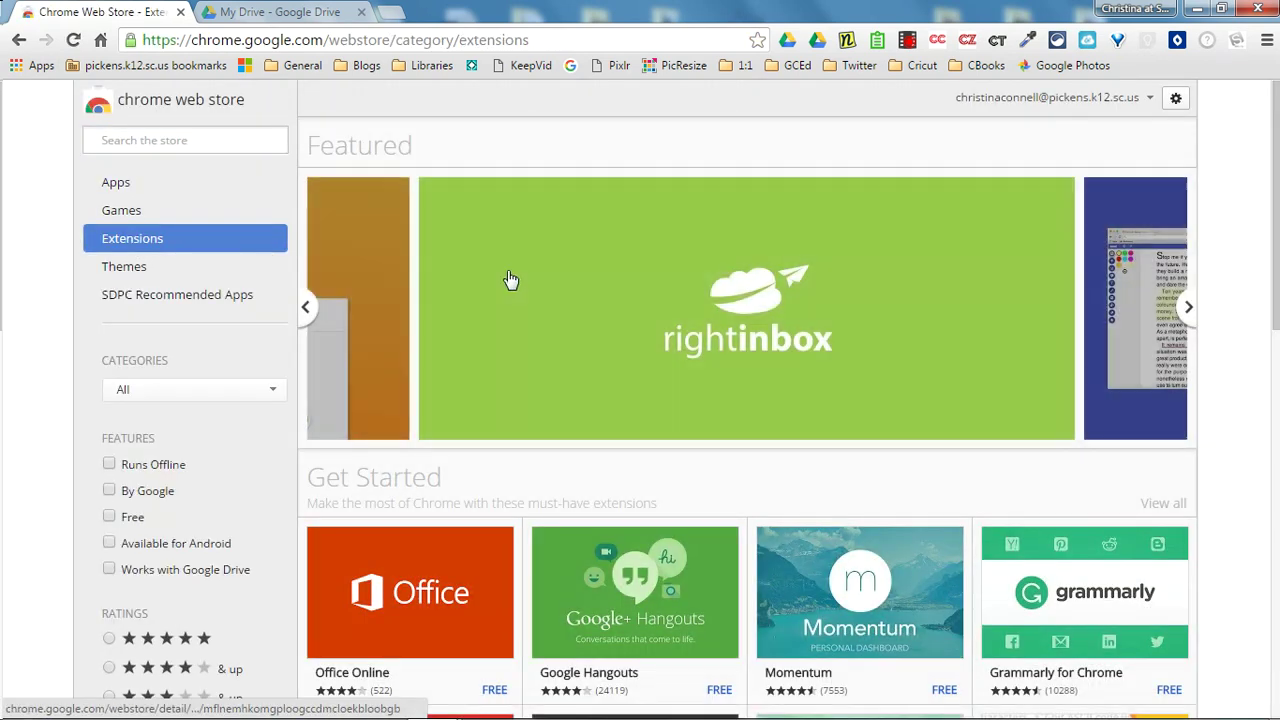
mouse_move(681, 280)
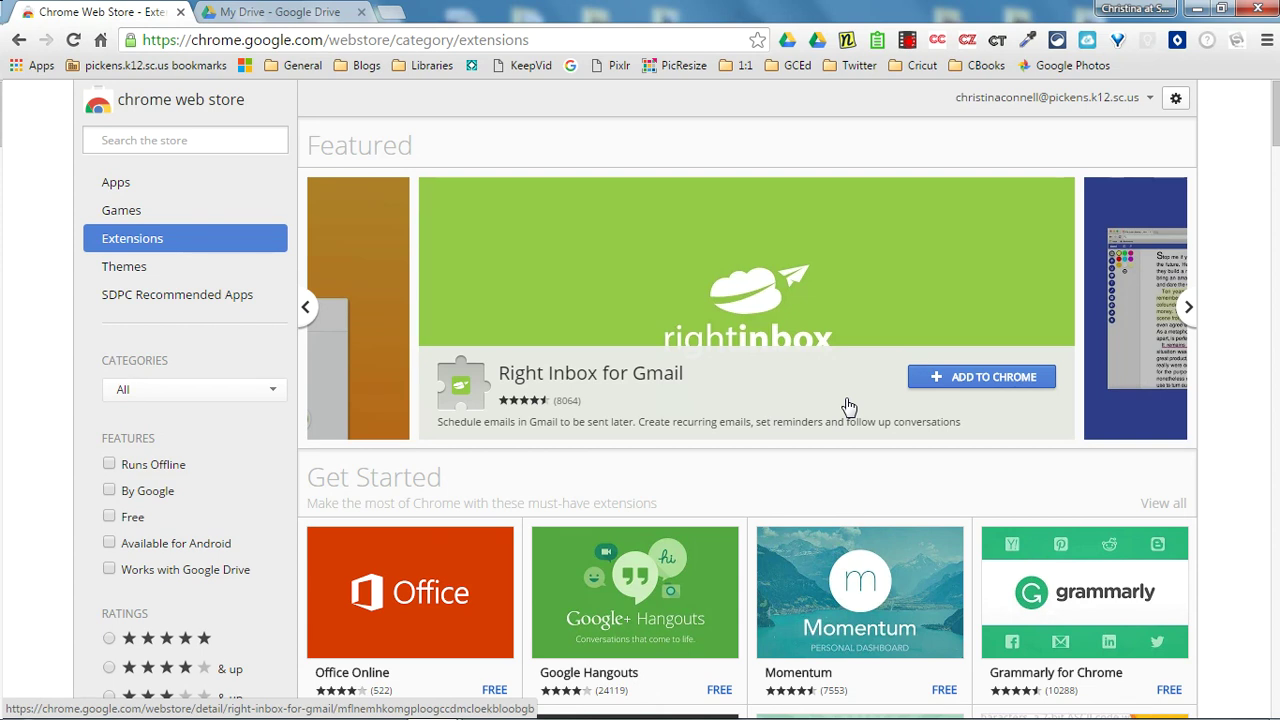
right_click(937, 45)
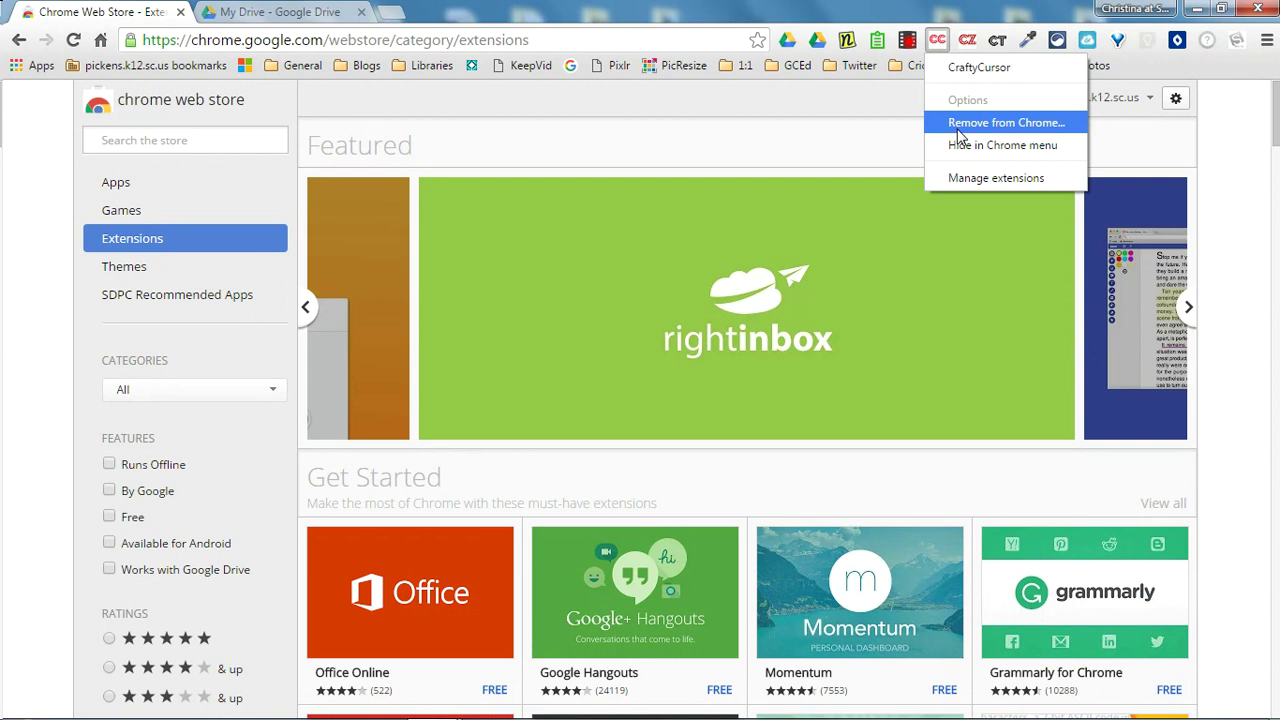
left_click(994, 178)
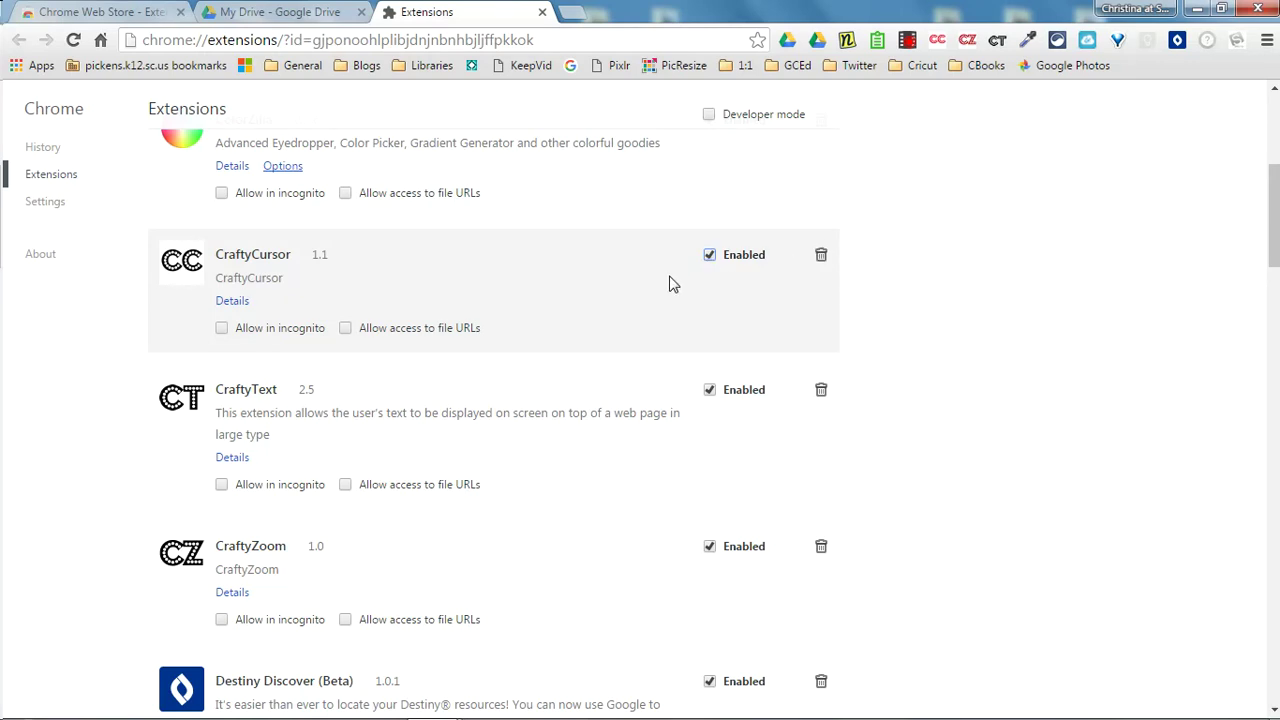
scroll(670, 284, "up", 4)
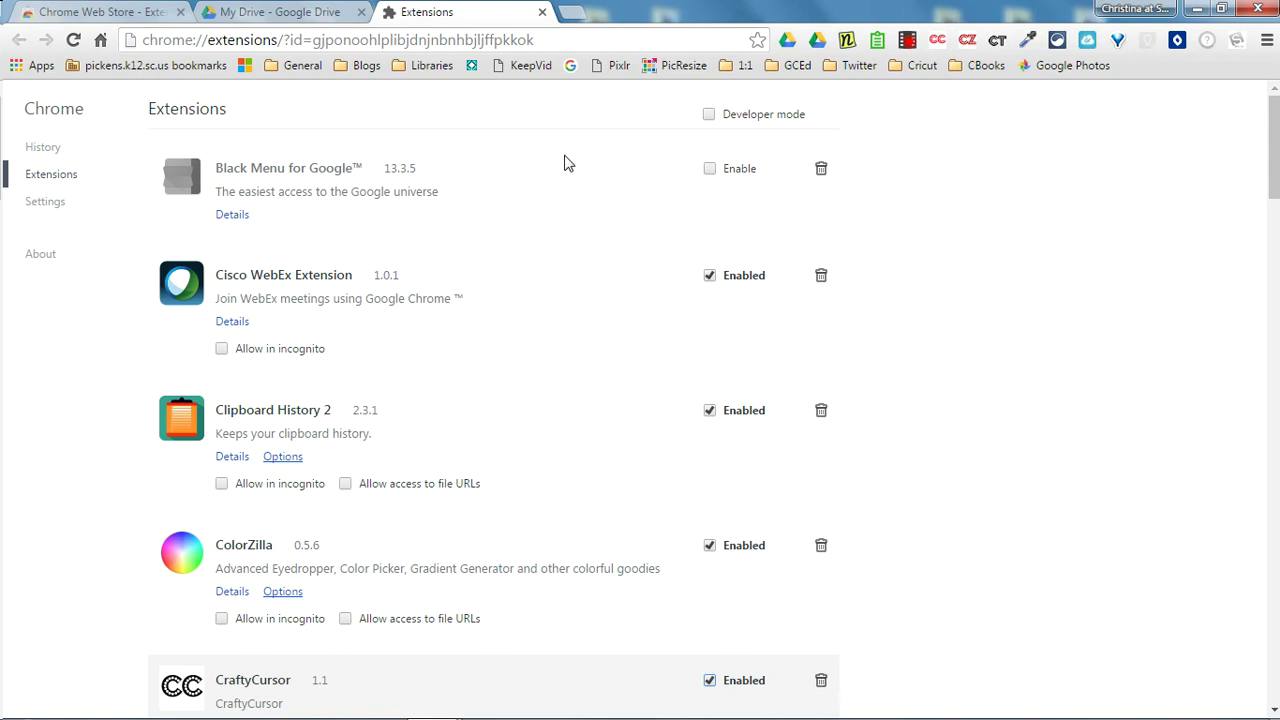
left_click(541, 12)
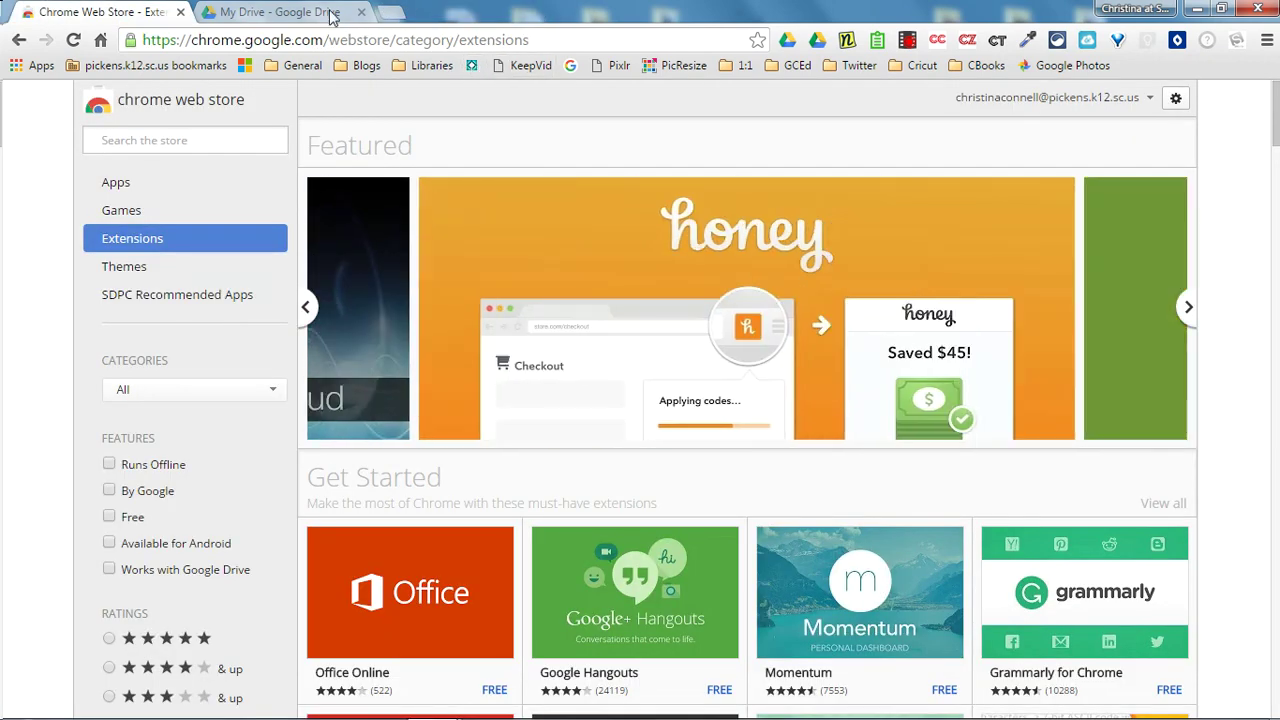
Step: From My Drive, create a new blank Untitled document with New > Google Docs
left_click(330, 15)
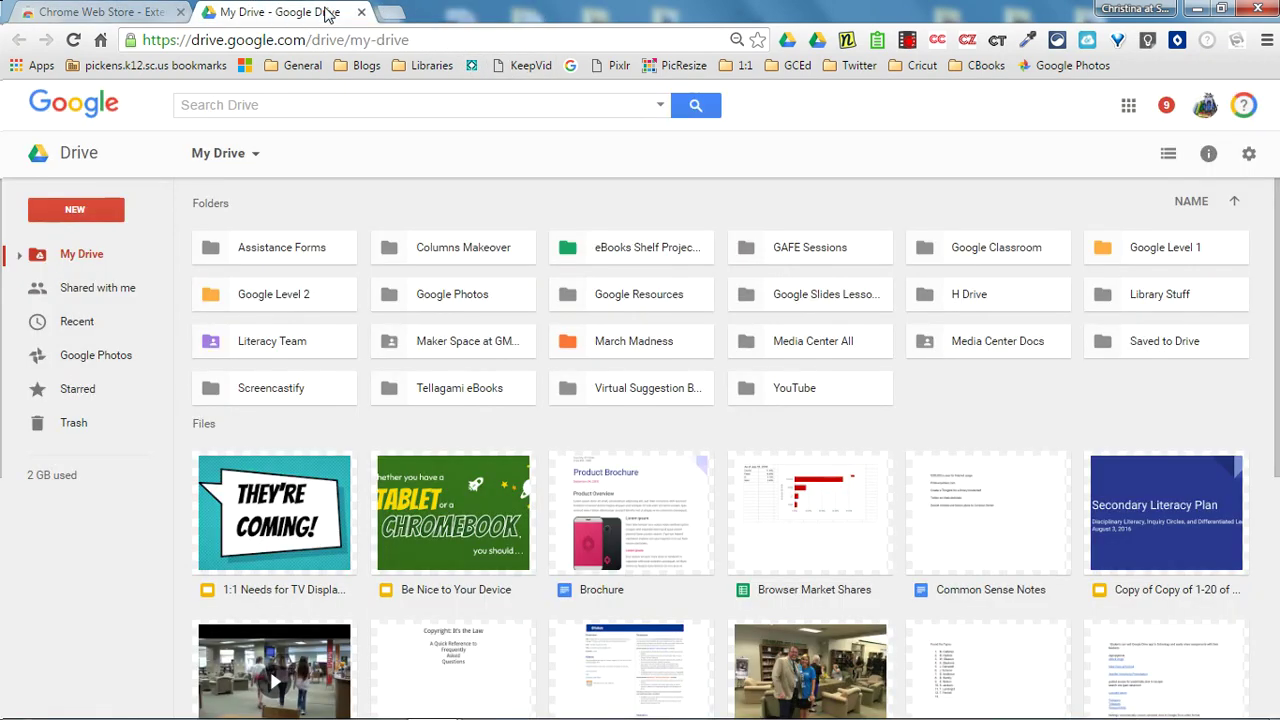
left_click(76, 210)
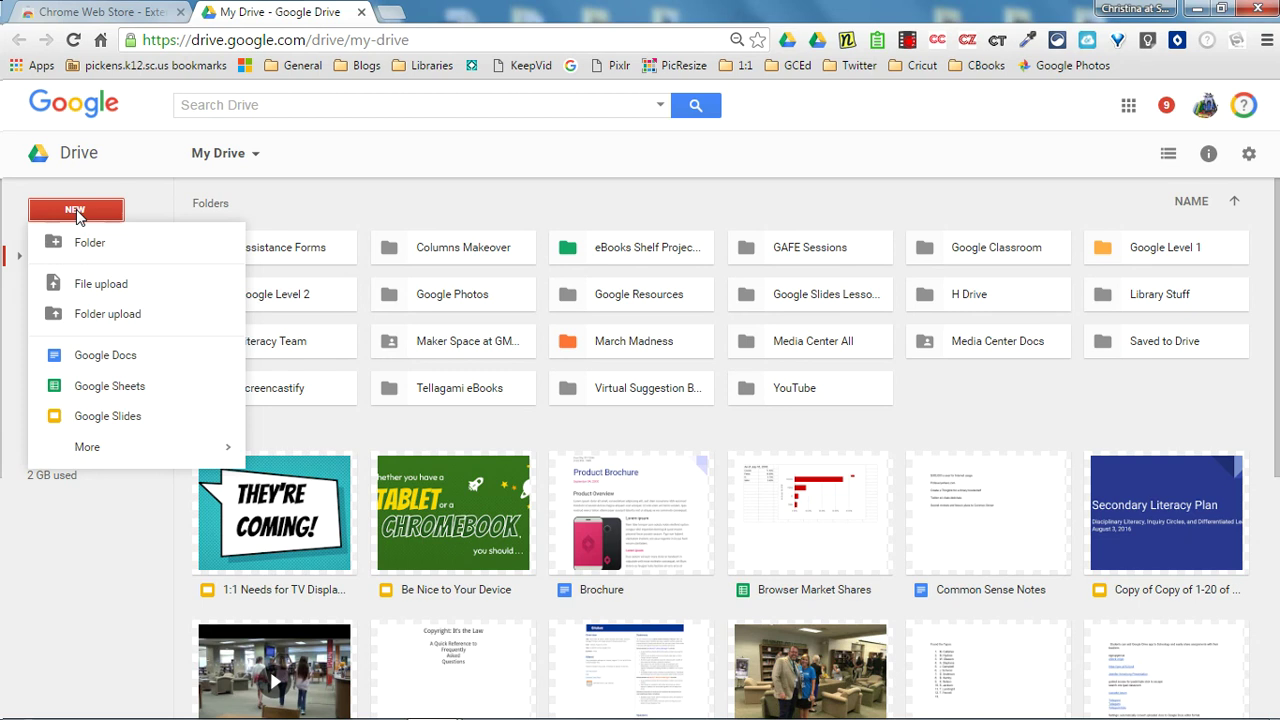
left_click(93, 357)
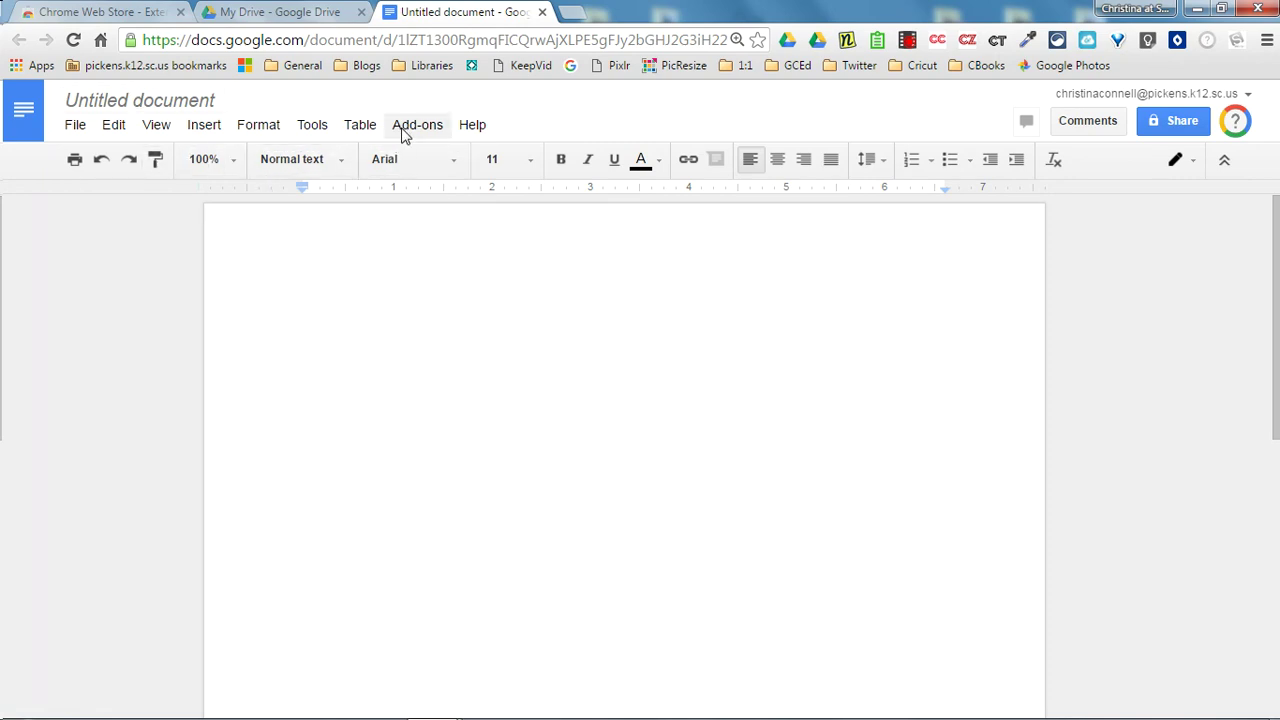
Step: Browse the Get add-ons gallery from the Add-ons menu, then close it
left_click(404, 132)
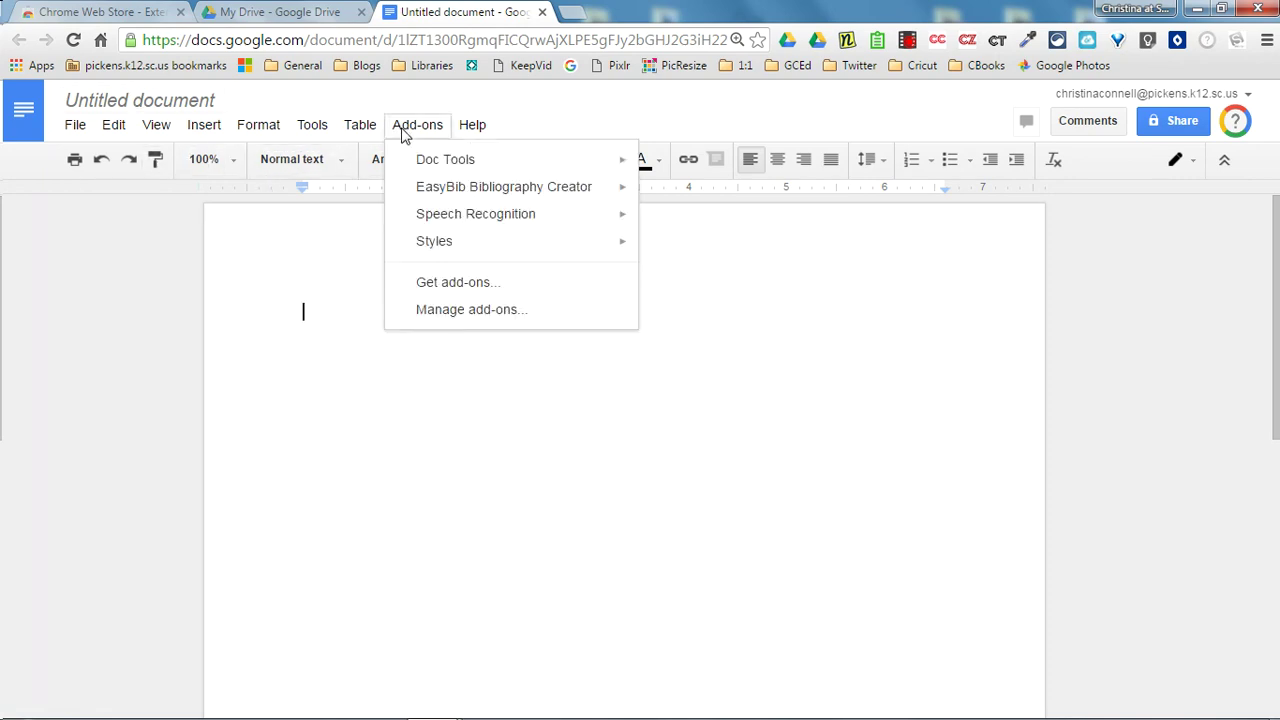
left_click(443, 288)
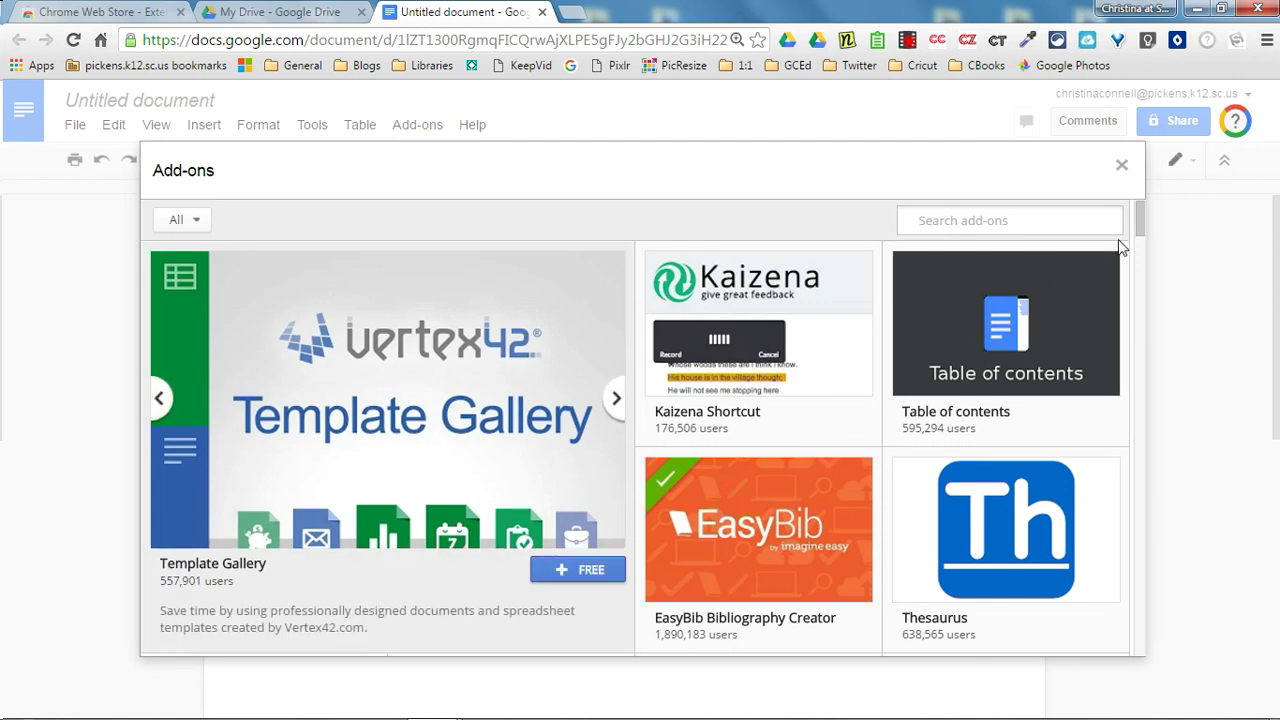
mouse_move(1131, 229)
left_mouse_down()
mouse_move(1130, 285)
mouse_move(1134, 244)
left_mouse_up()
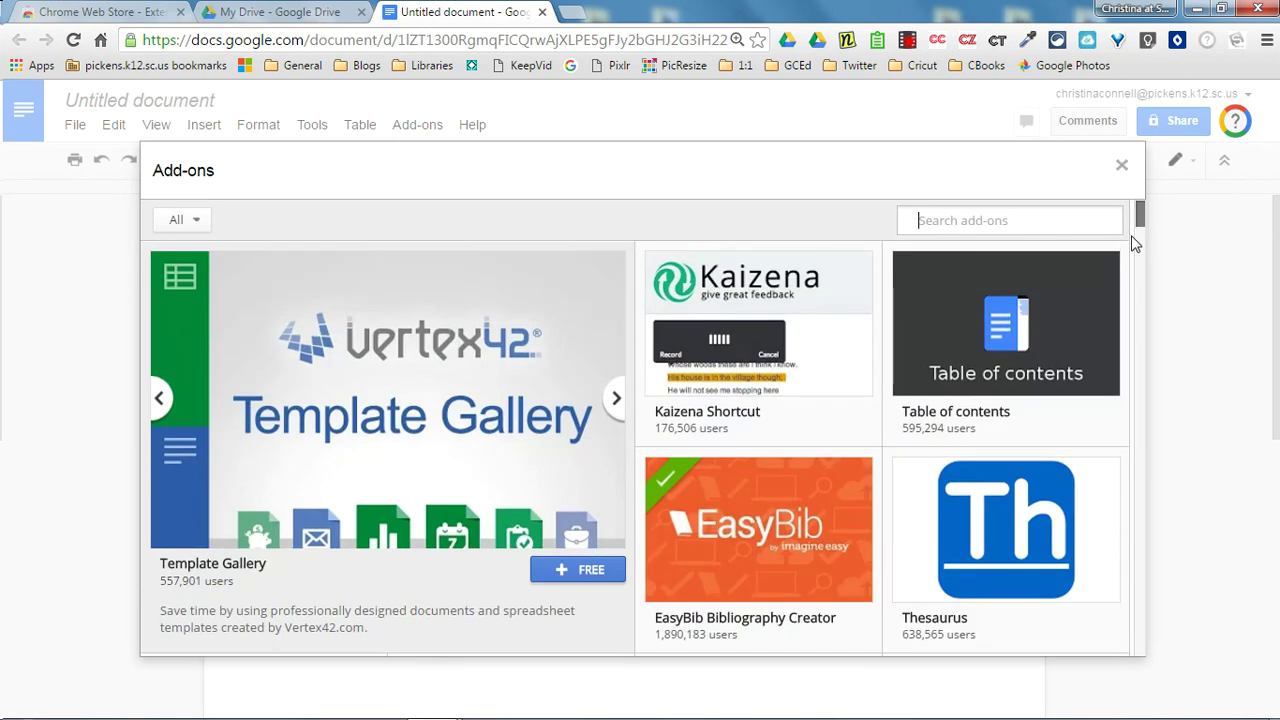
left_click(1122, 168)
Step: Show the installed add-ons list with the Styles add-on's Start and Help options
left_click(420, 125)
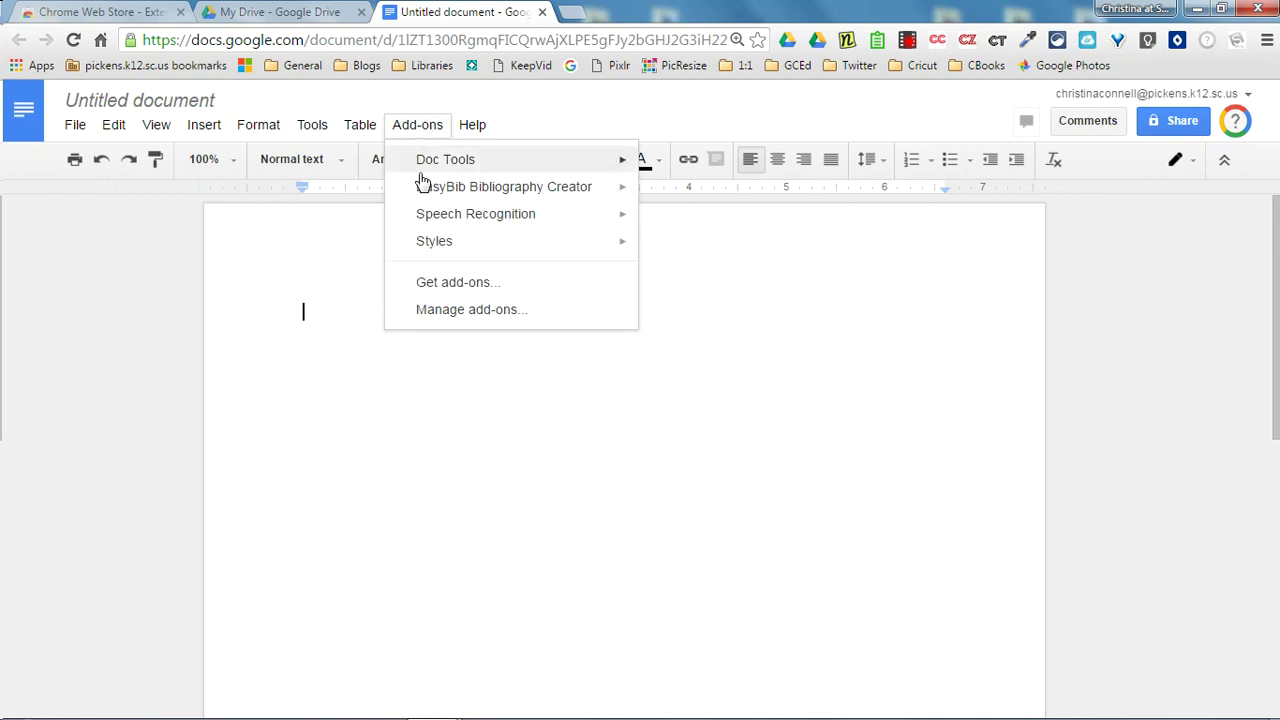
mouse_move(452, 228)
mouse_move(465, 170)
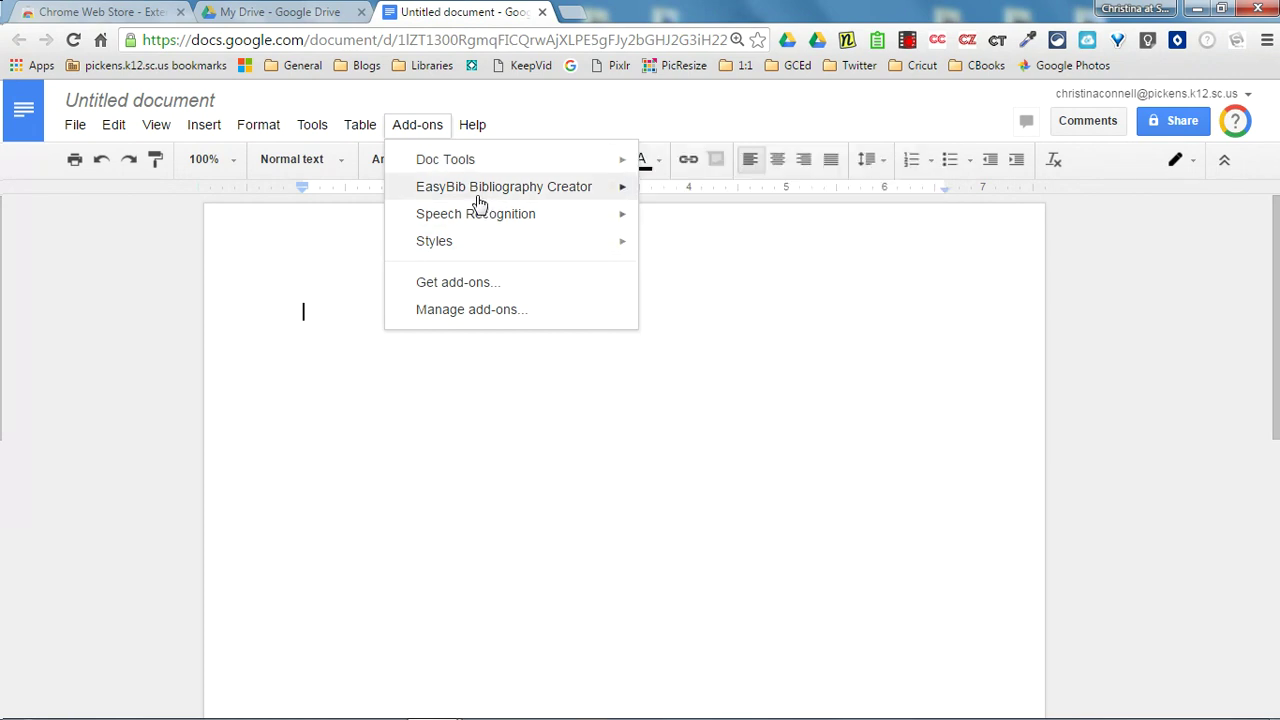
mouse_move(486, 194)
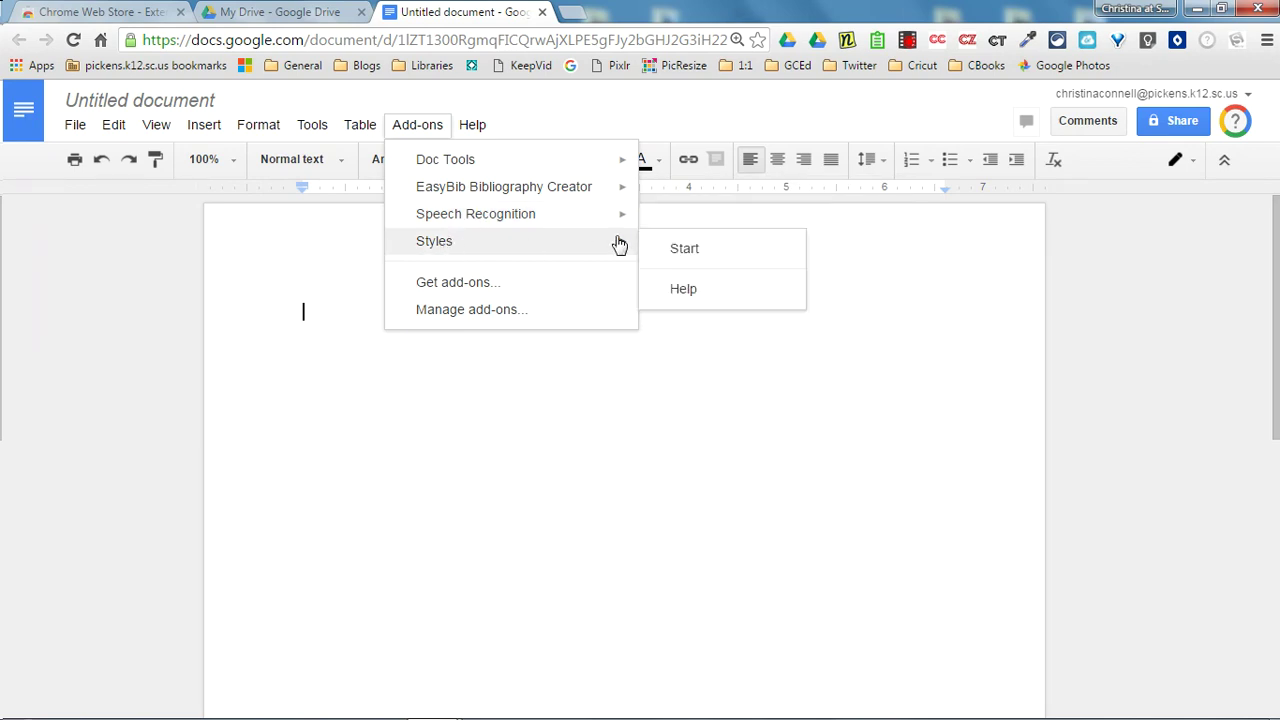
Step: Start the AbleBits Styles sidebar and preview the Indented and Simple style sets
left_click(664, 250)
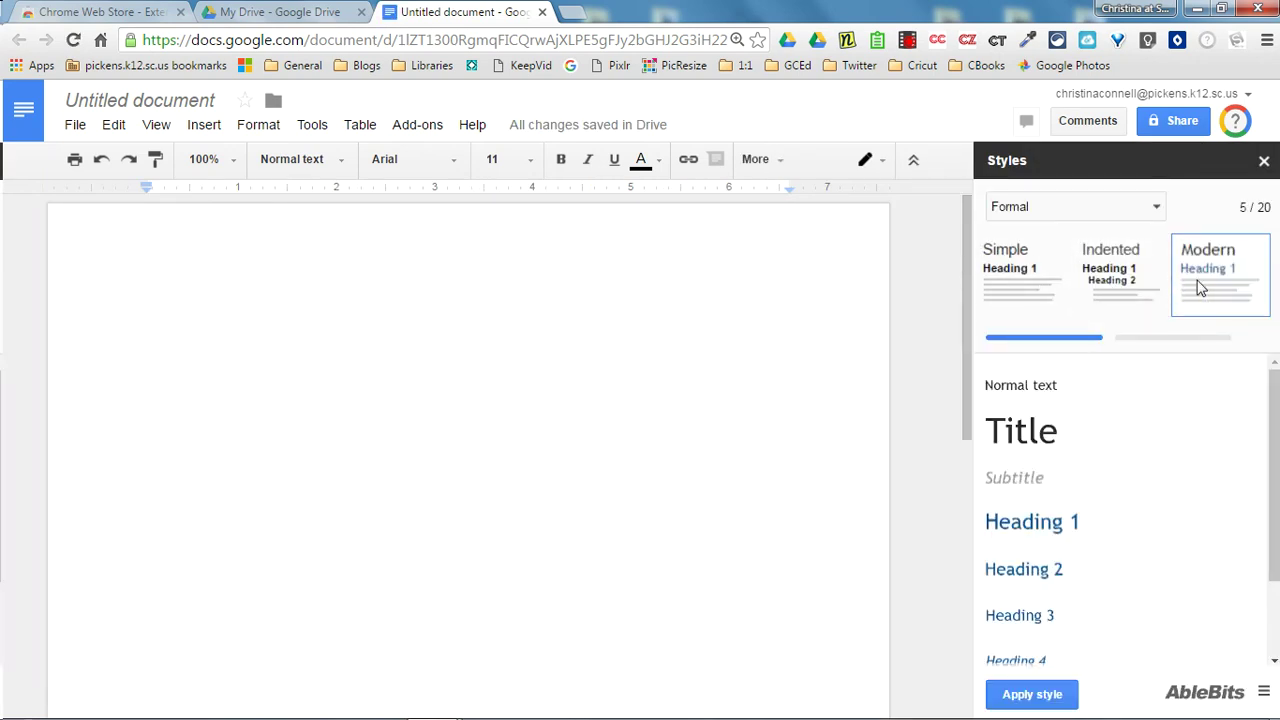
left_click(1112, 290)
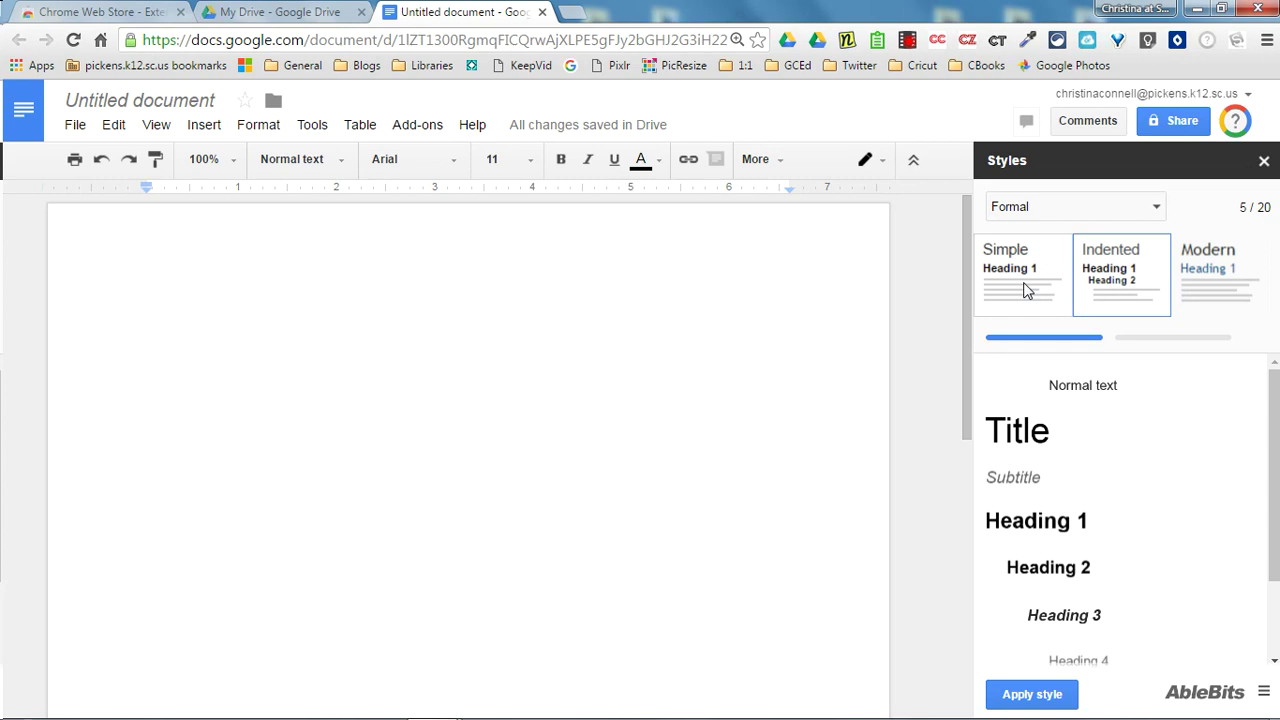
left_click(1024, 290)
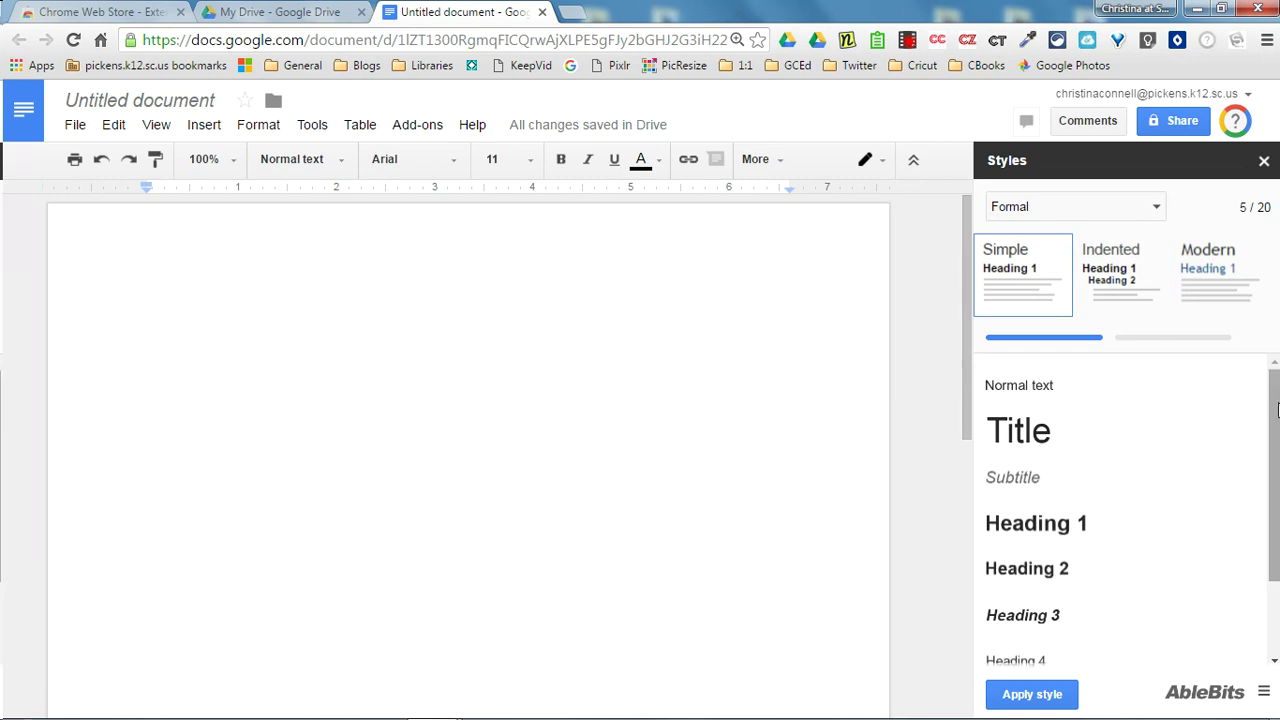
scroll(1274, 497, "down", 2)
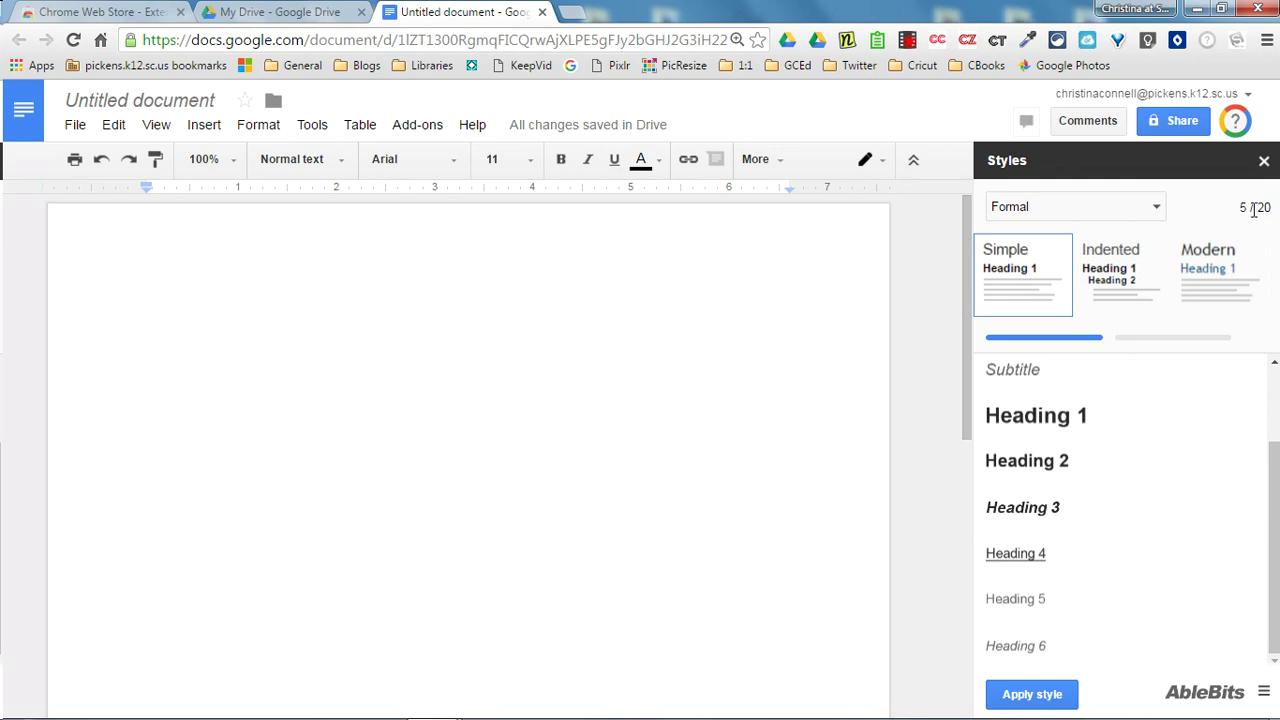
Step: Set the Styles theme to Practical, then go to the Chrome Web Store tab
left_click(1156, 207)
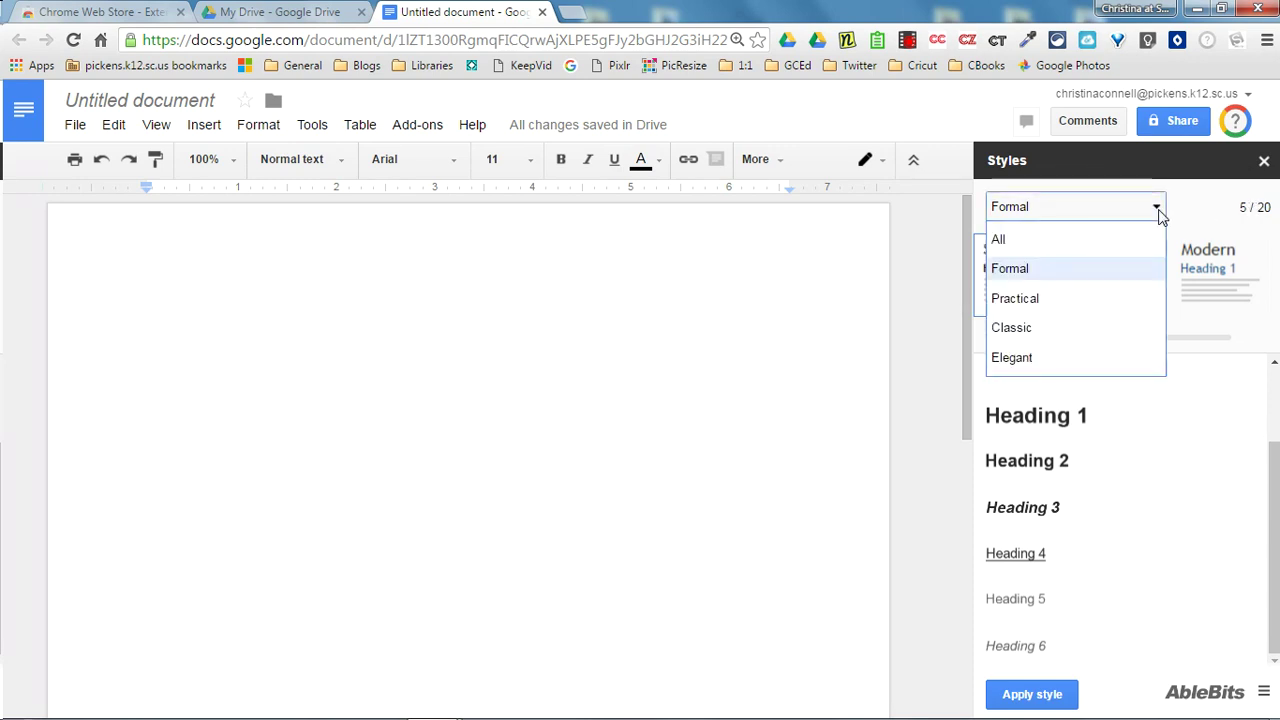
left_click(1046, 297)
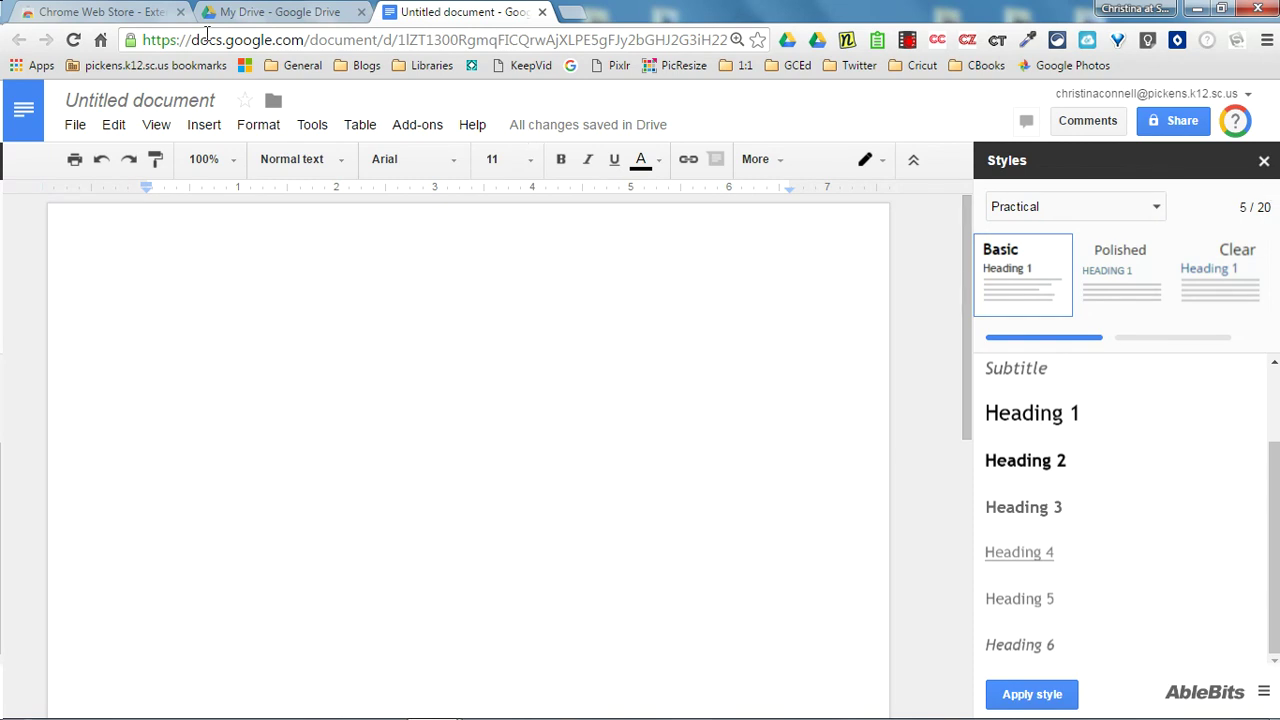
left_click(110, 14)
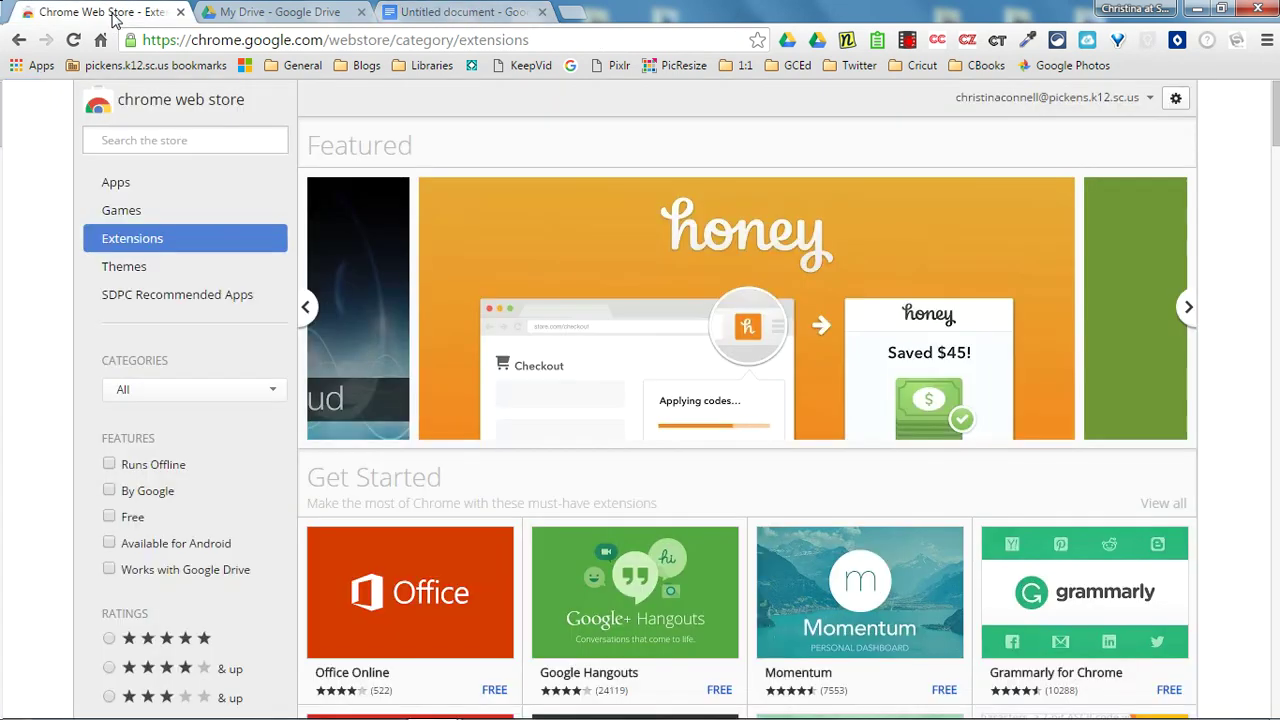
Step: Load chrome://apps in the first tab, visit My Drive, then return to the Untitled document
left_click(30, 66)
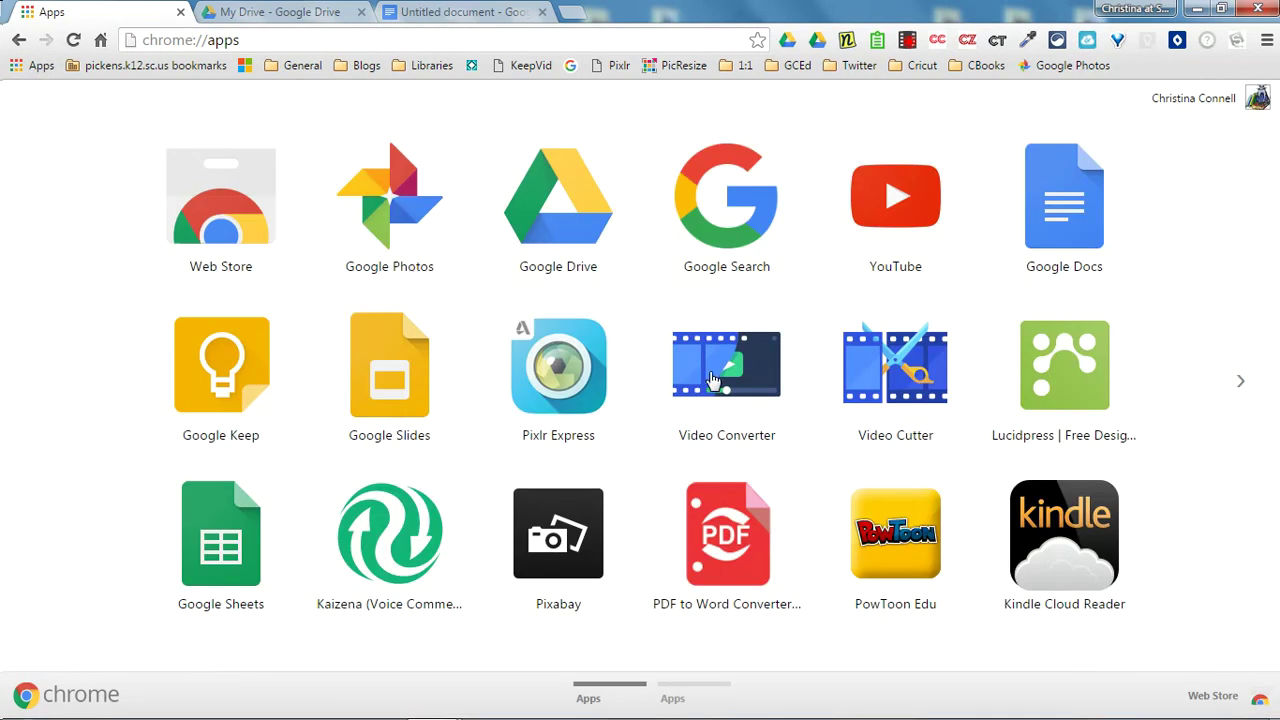
left_click(315, 14)
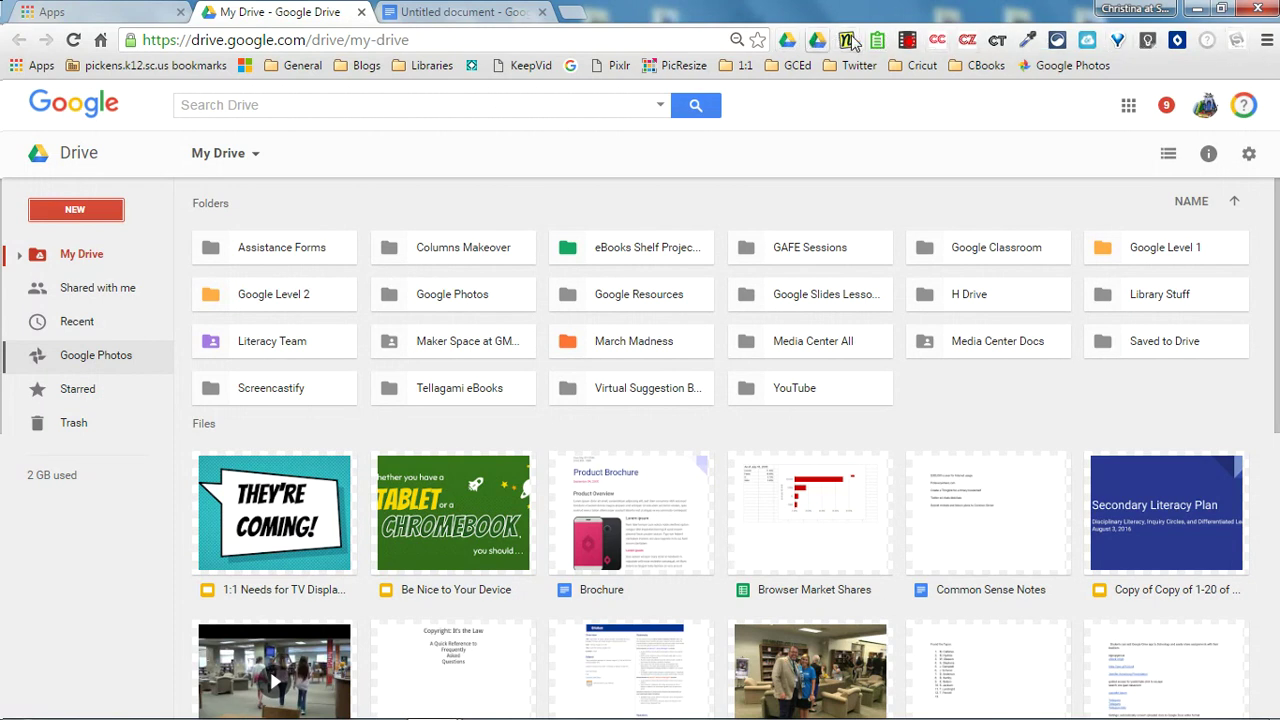
left_click(52, 12)
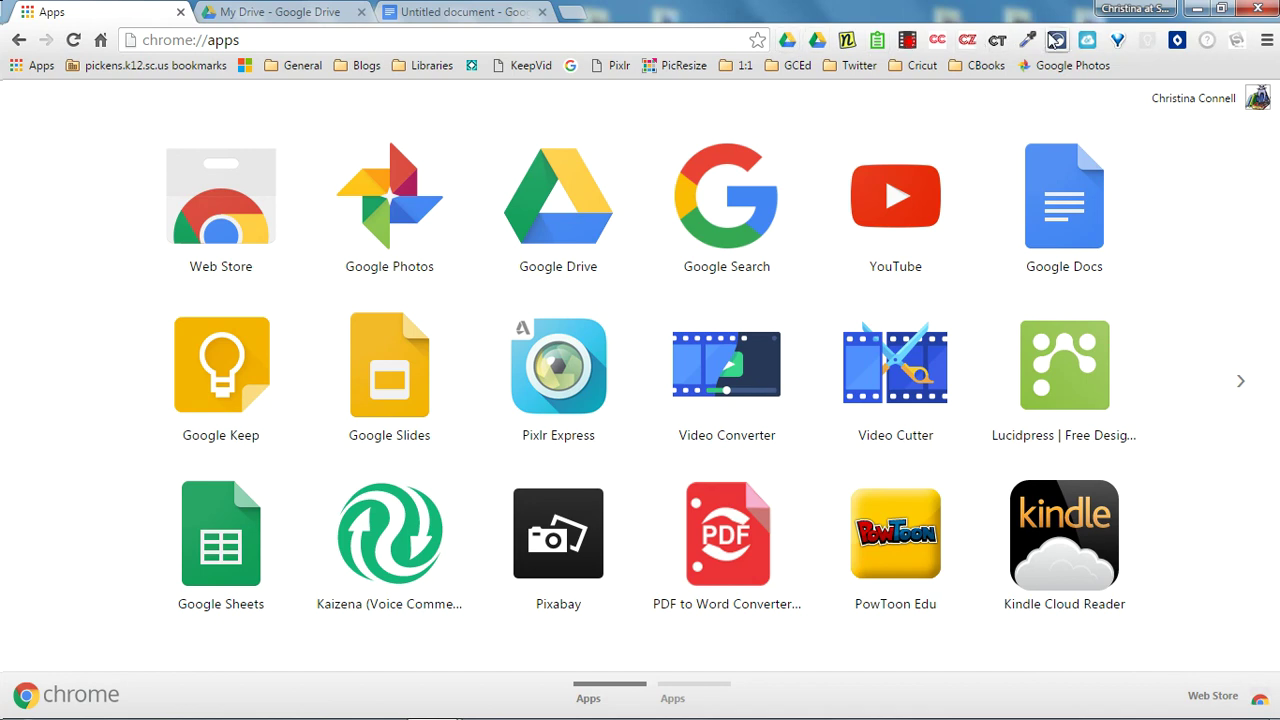
left_click(506, 18)
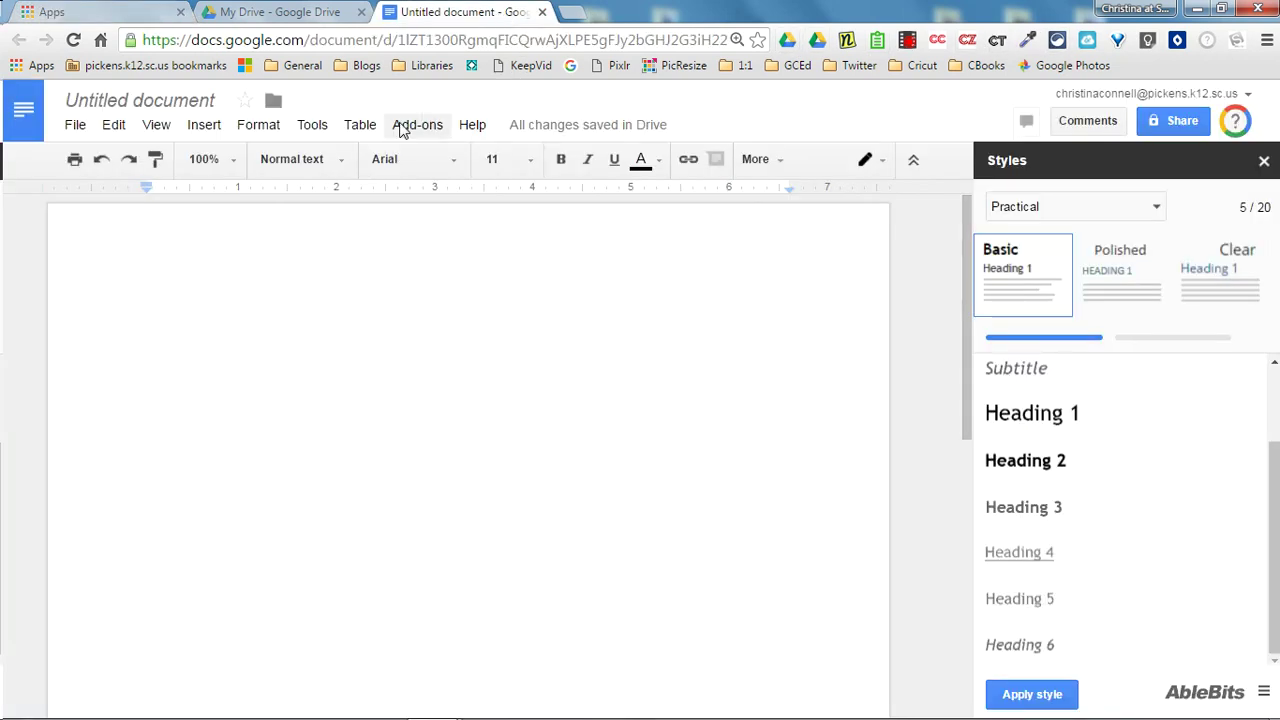